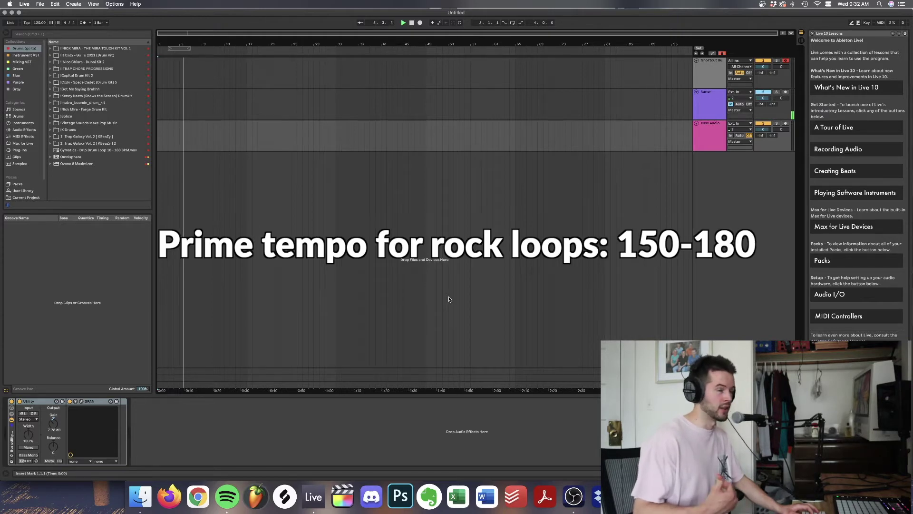
- Tap the tempo until the tempo field reads 150.00 BPM
key("t")
key("t")
key("t")
key("t")
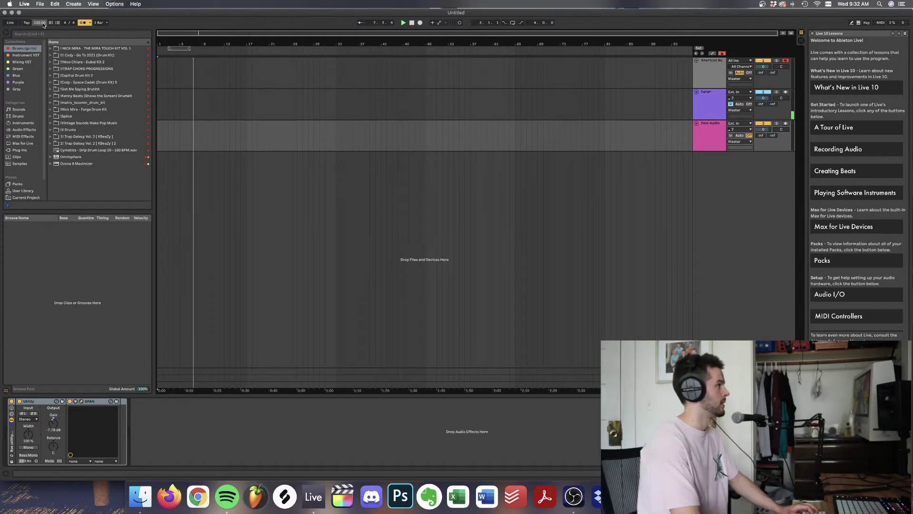
key("t")
key("t")
key("t")
key("t")
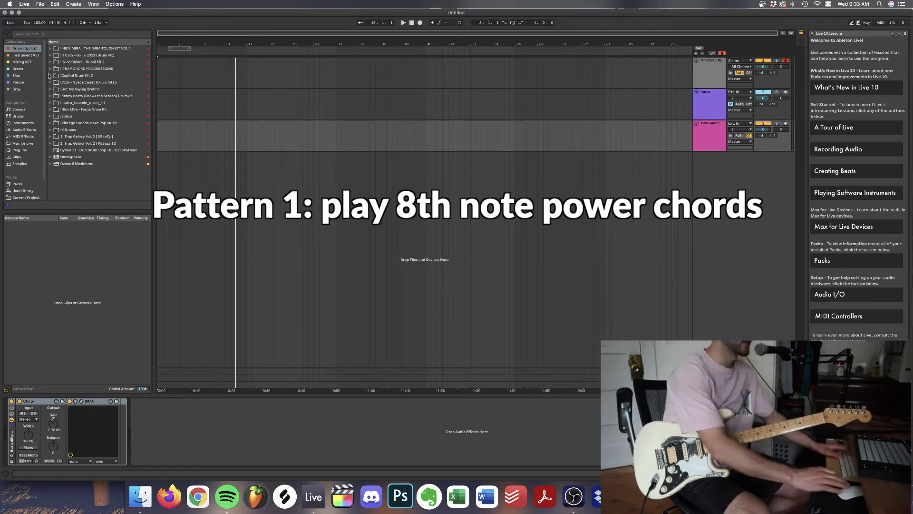
- Turn on the metronome and play the empty arrangement at 150 BPM to rehearse
left_click(82, 23)
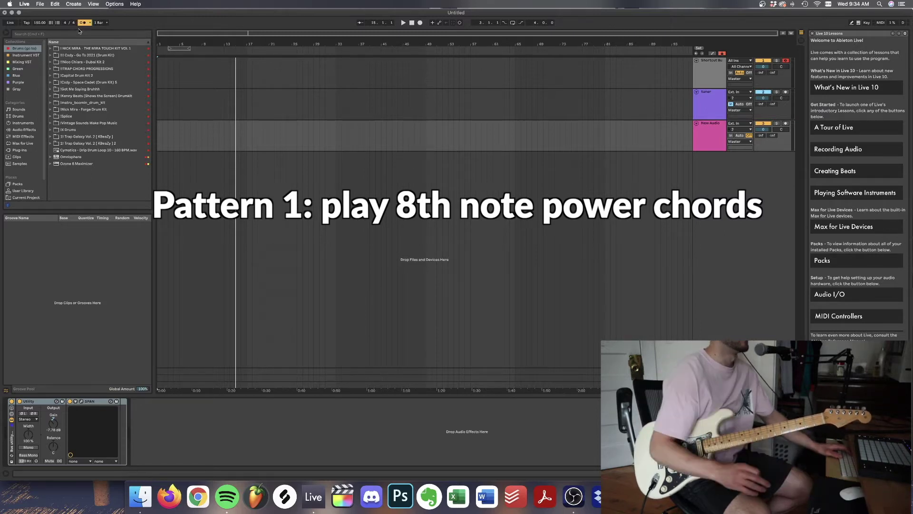
key("space")
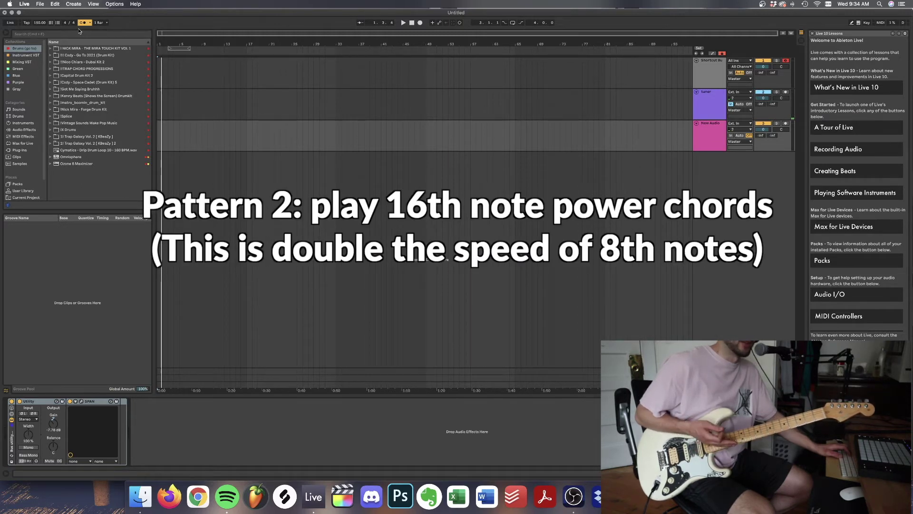
key("space")
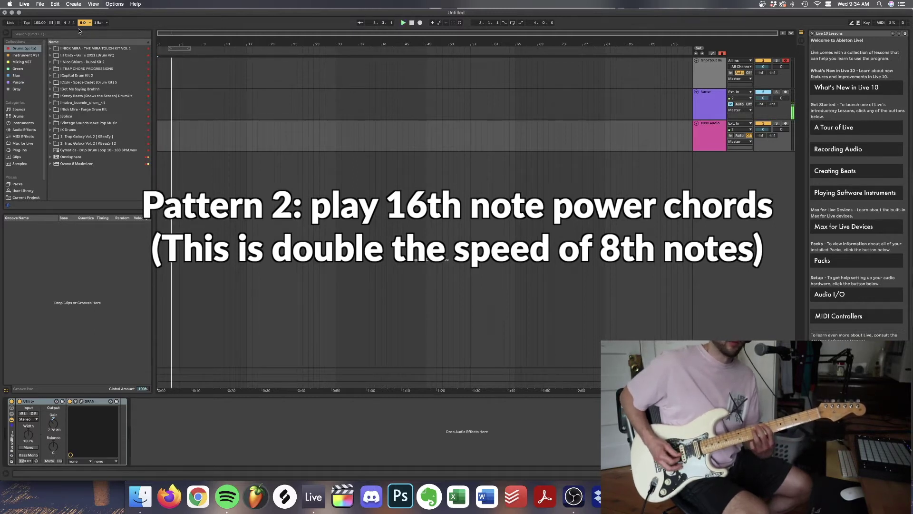
key("space")
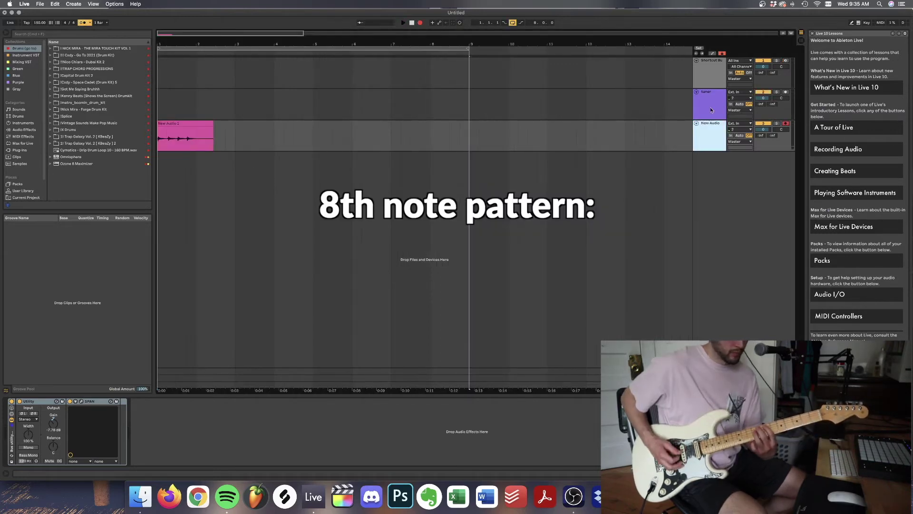
- Record the 8-bar 8th-note power-chord take, quantize it, and add a fourth audio track
key("space")
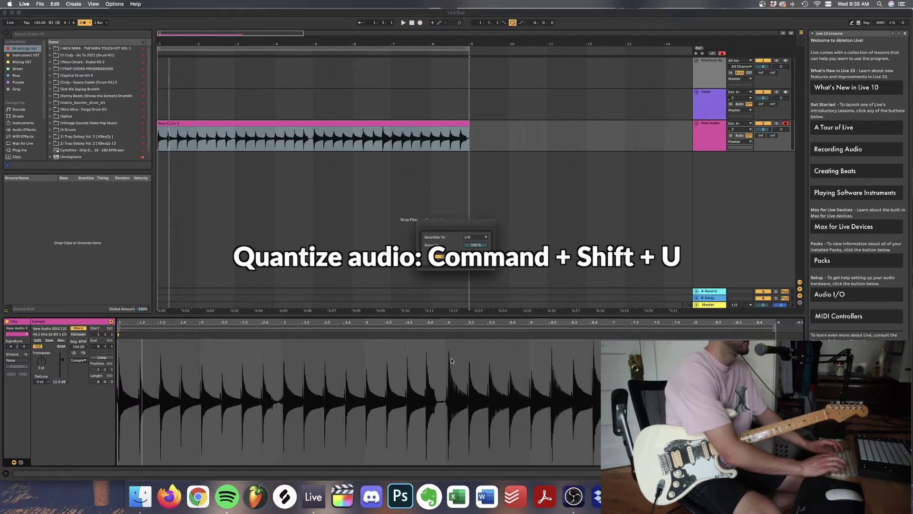
key("super+shift+u")
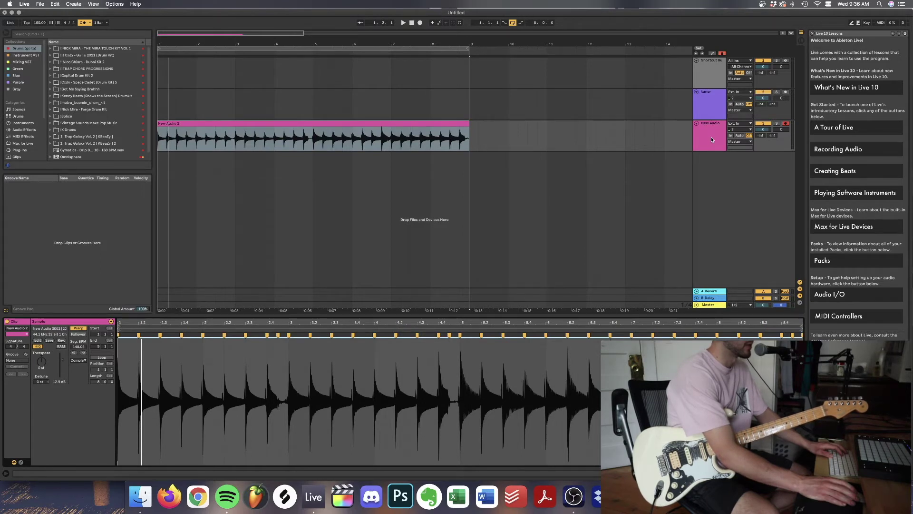
key("super+t")
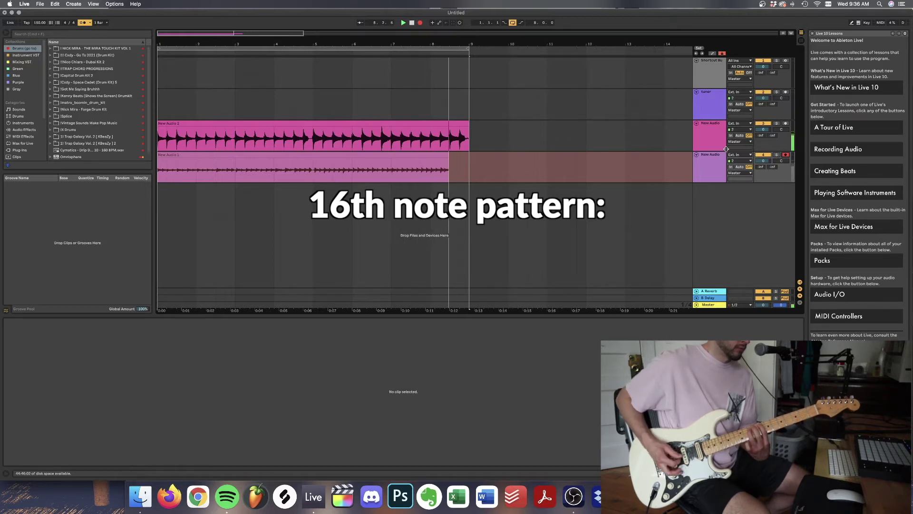
- Stop the 16th-note take, quantize it, and play both power-chord tracks
key("space")
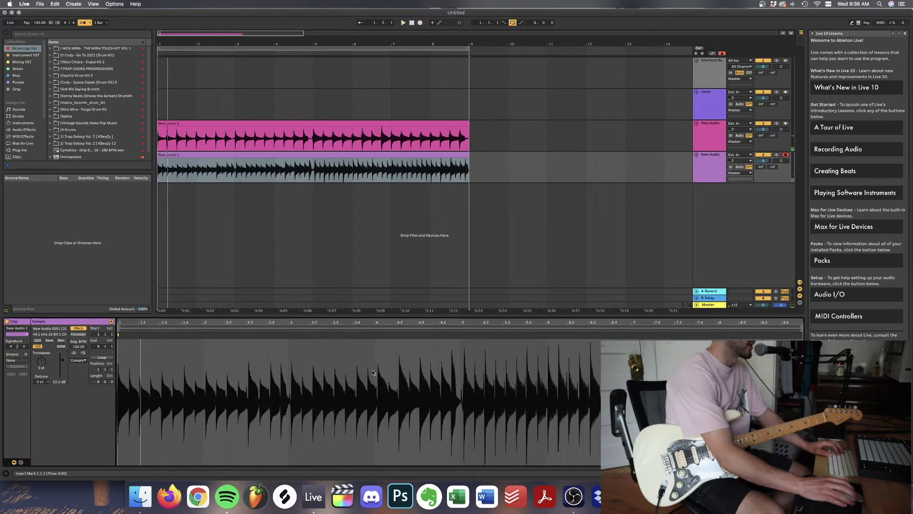
left_click(361, 181)
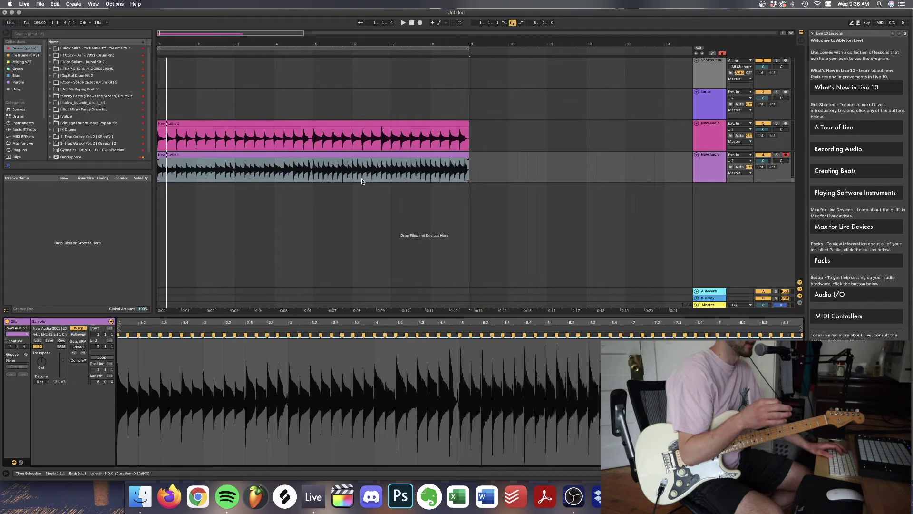
key("space")
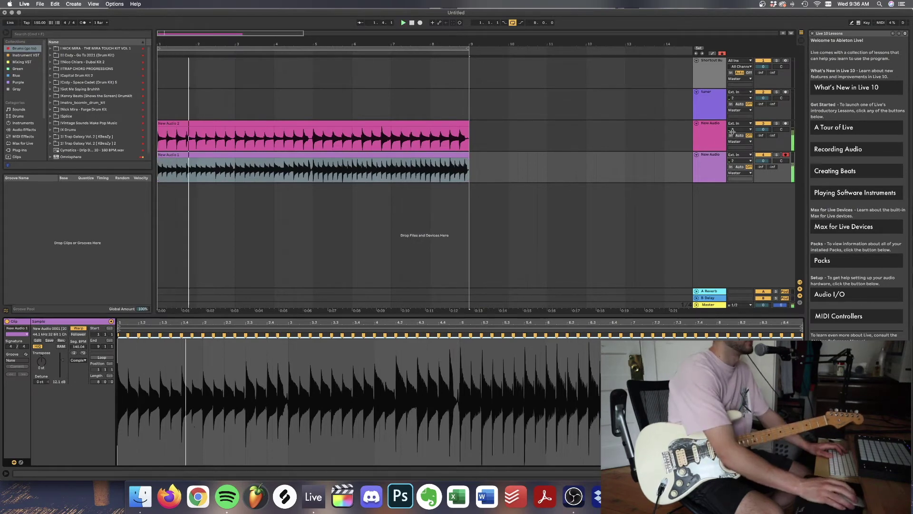
- Pan the two power-chord tracks 50 left and 50 right, then add a fifth audio track
left_click_drag(781, 132, 781, 151)
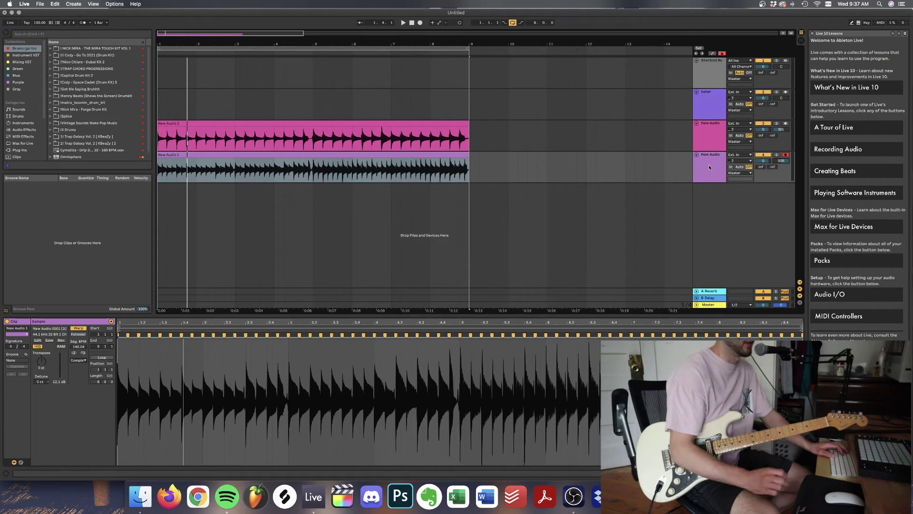
key("super+t")
key("space")
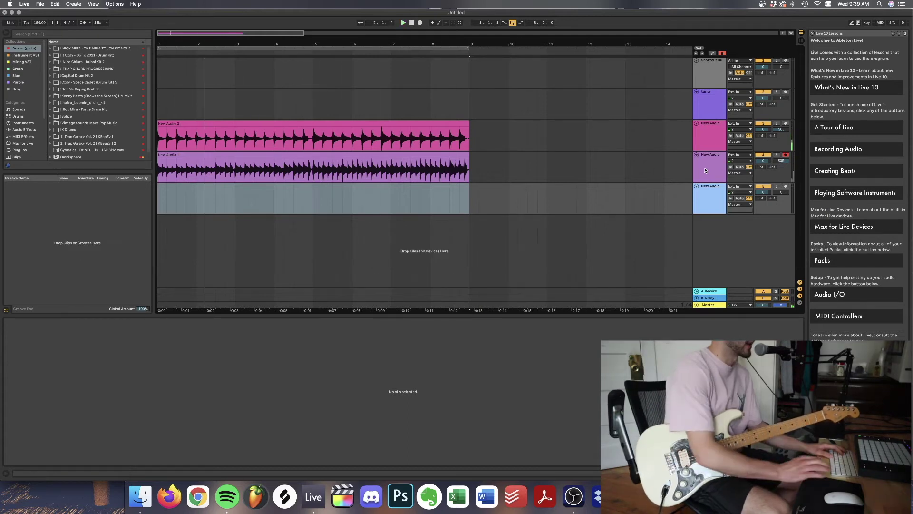
- Enable the metronome and record the chord-melody part on the fifth track
left_click(84, 23)
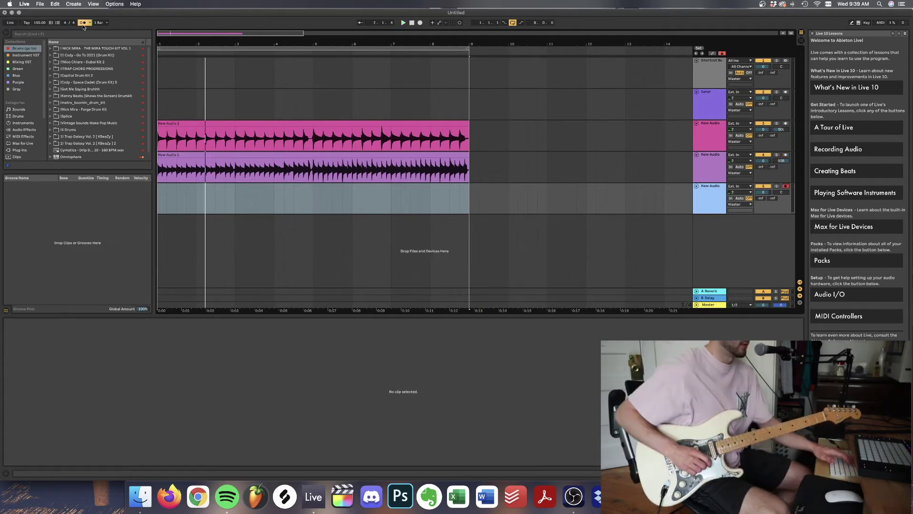
key("F9")
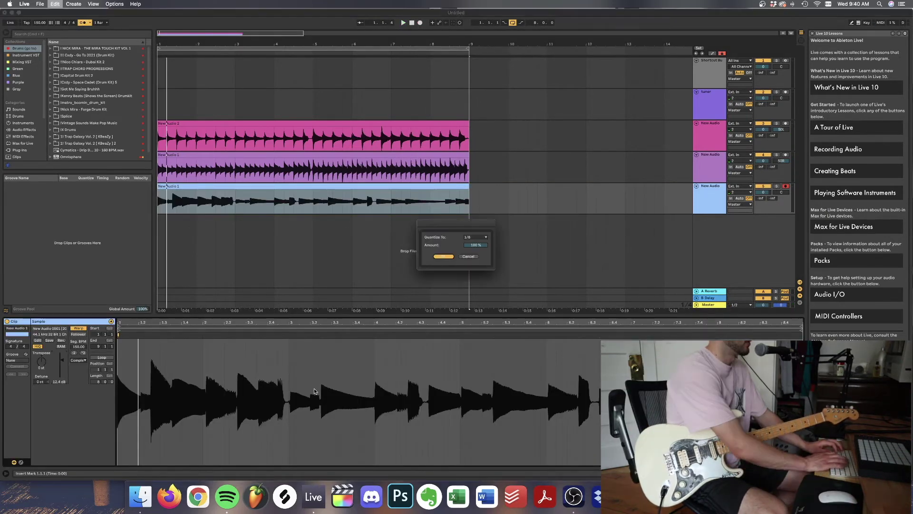
- Quantize the chord-melody clip and split it at bar 3
left_click(220, 205)
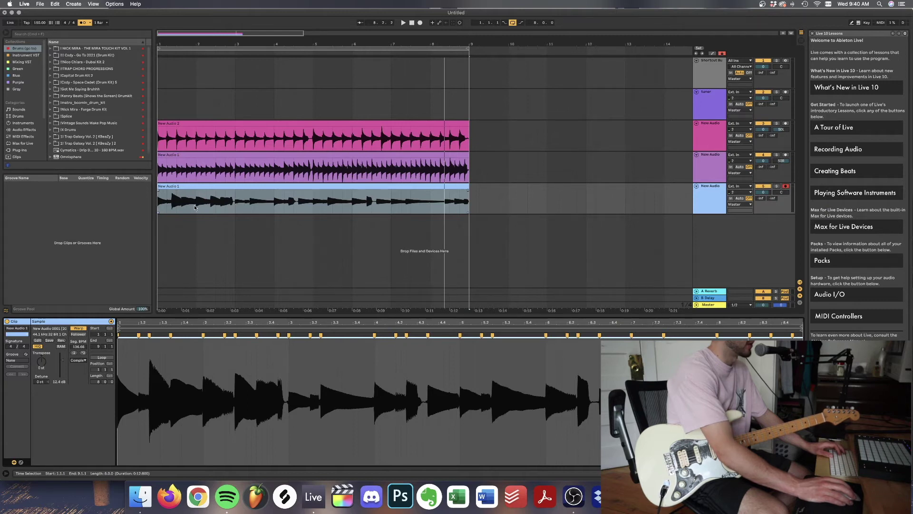
left_click(235, 200)
key("cmd+e")
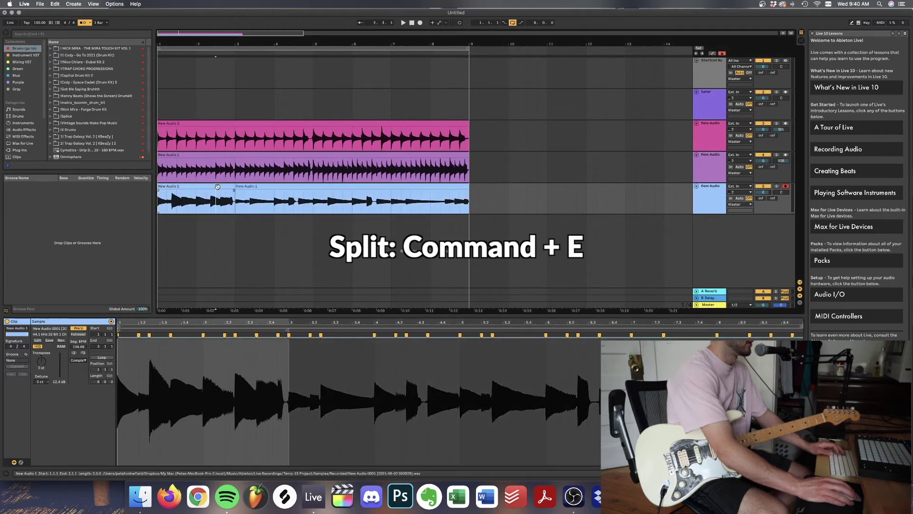
- Lower the clip gain of the first split part and play the arrangement back
left_click(219, 195)
left_click_drag(61, 362, 61, 371)
left_click(284, 72)
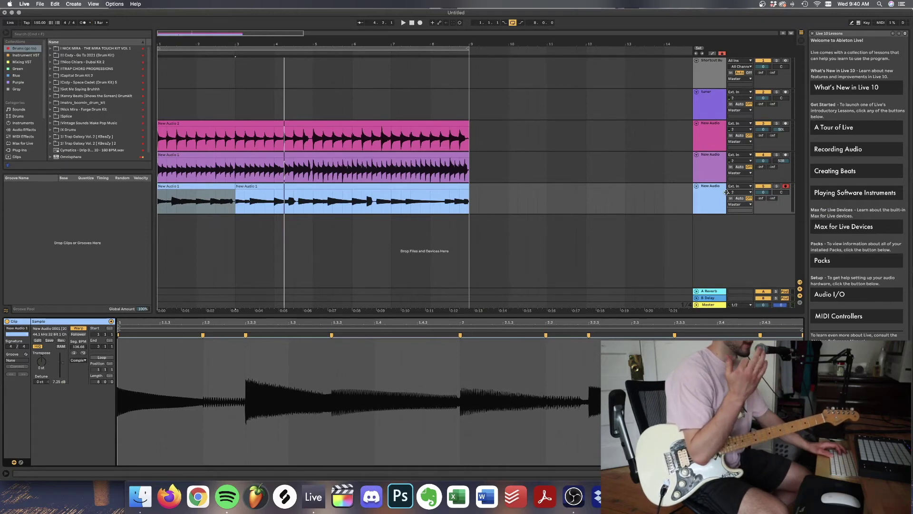
key("space")
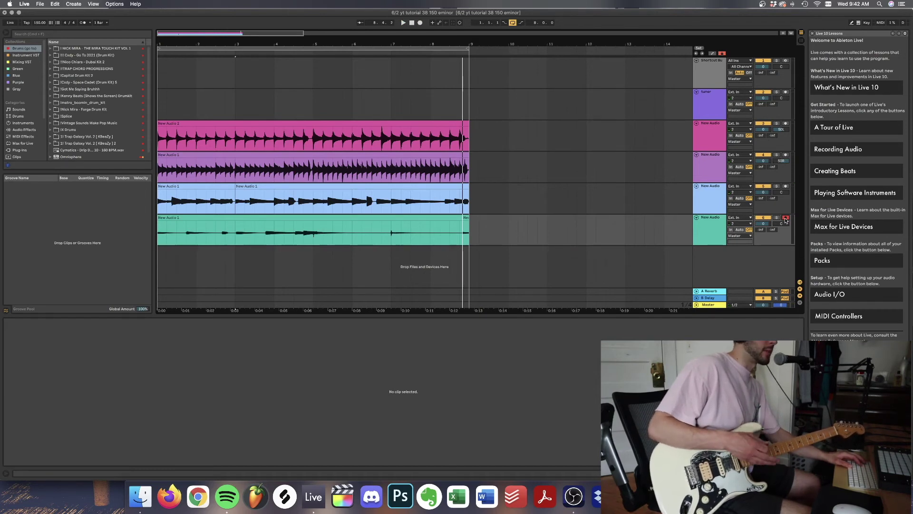
- Play back all parts, then record a new take on the lead melody track
key("space")
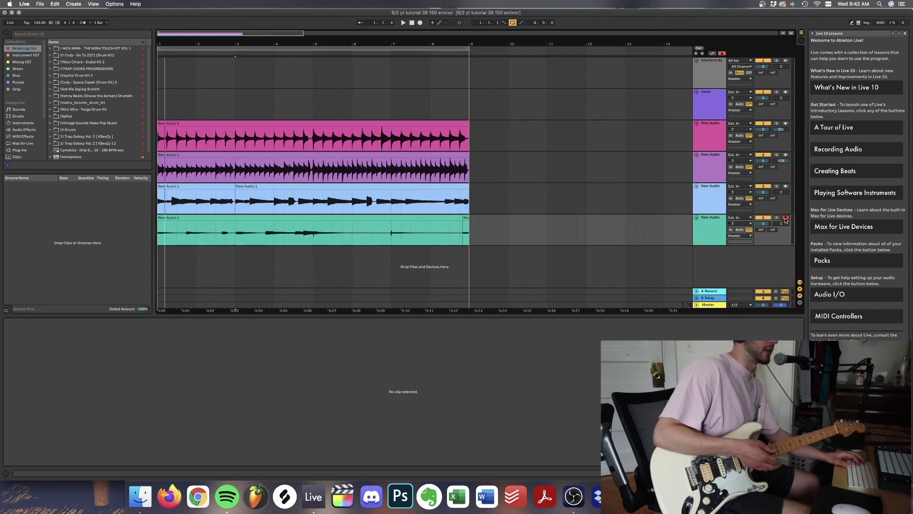
key("space")
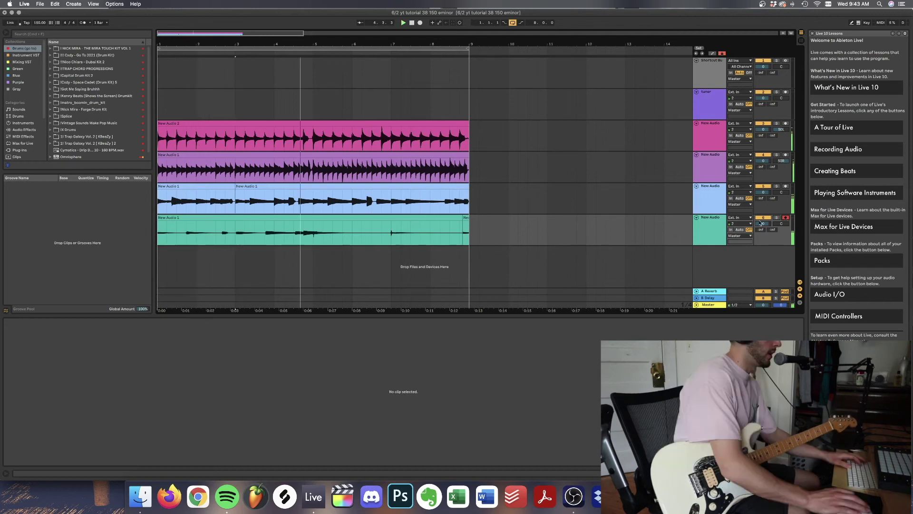
left_click(710, 226)
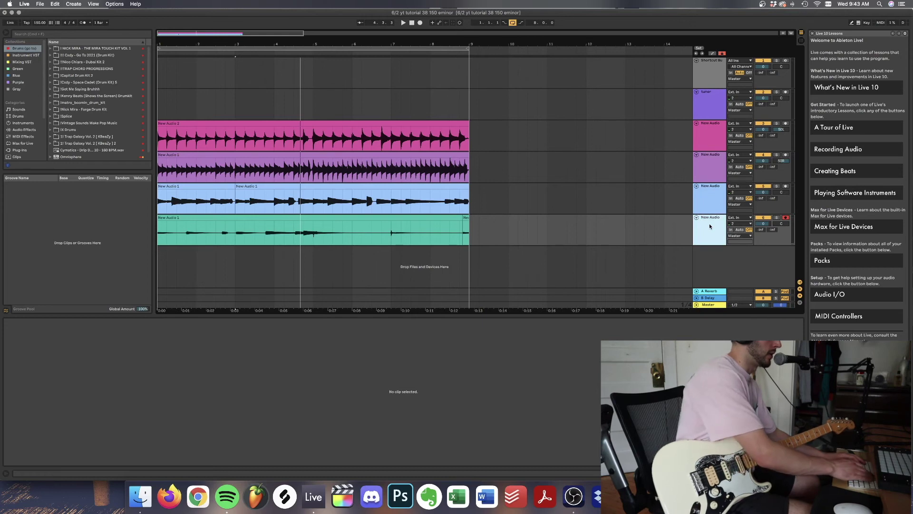
key("F9")
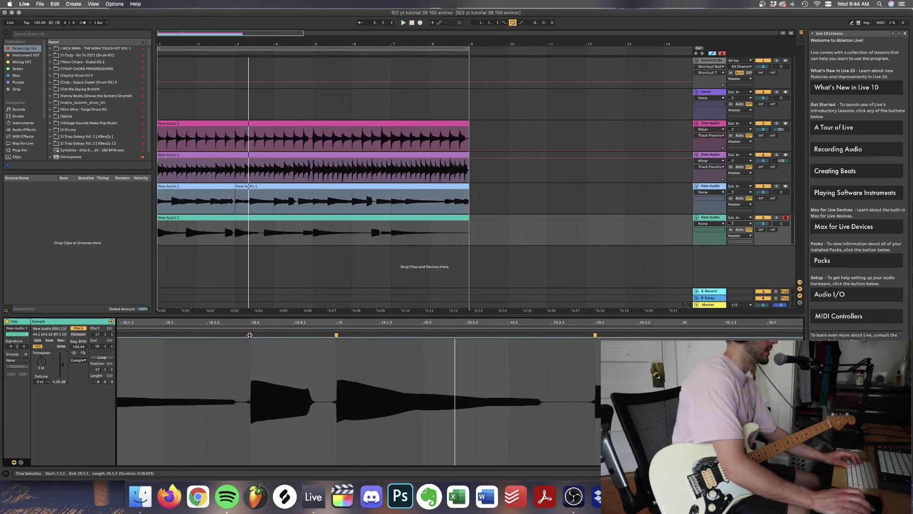
- Drag the late note near bar 19 onto the beat in the clip waveform
left_click(335, 341)
key("plus")
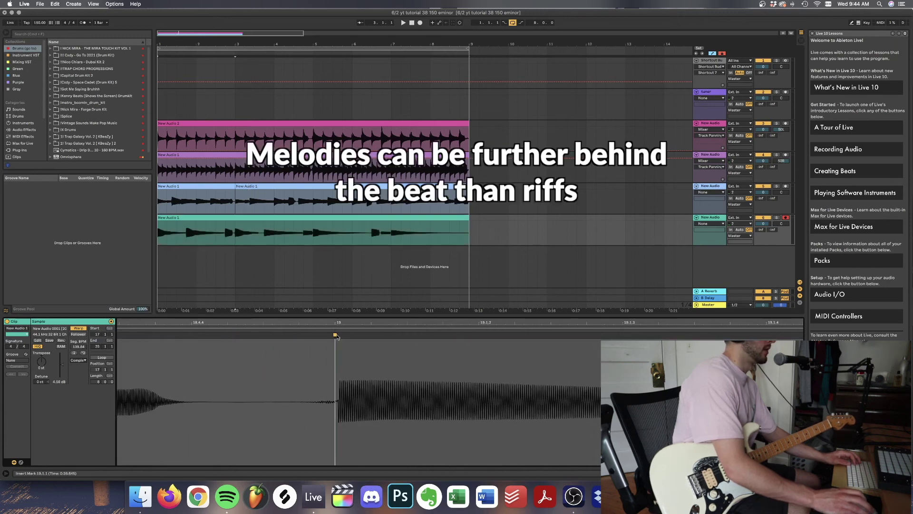
left_click(336, 335)
left_click(335, 335)
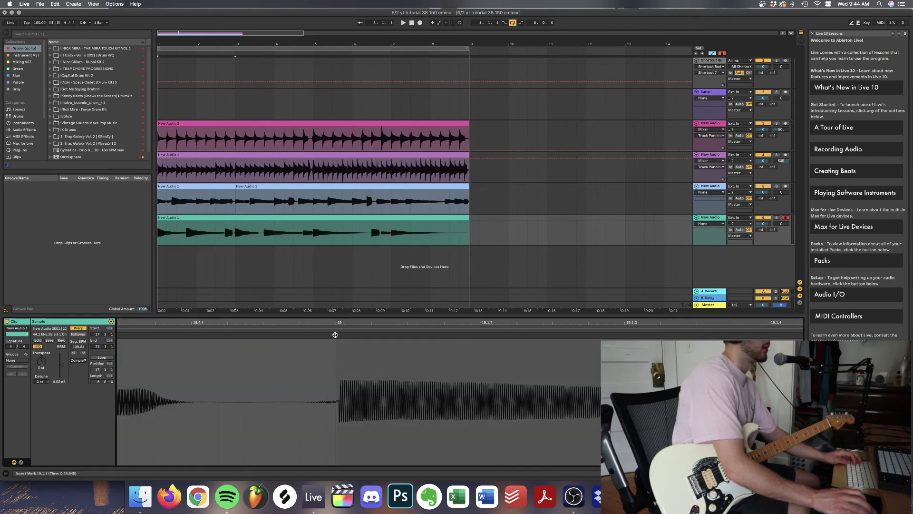
key("space")
left_click_drag(335, 335, 341, 337)
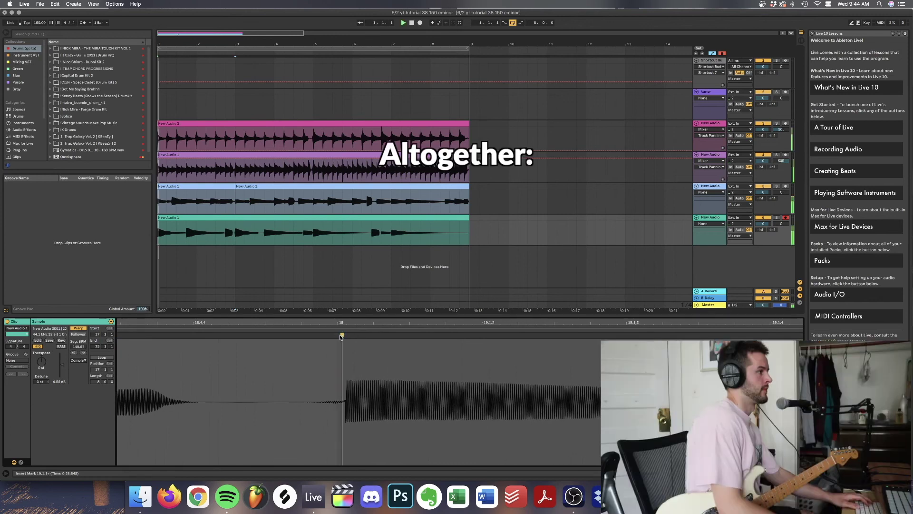
- Zoom the waveform out, turn off the arrangement loop, and show the track's devices
key("minus")
key("minus")
key("minus")
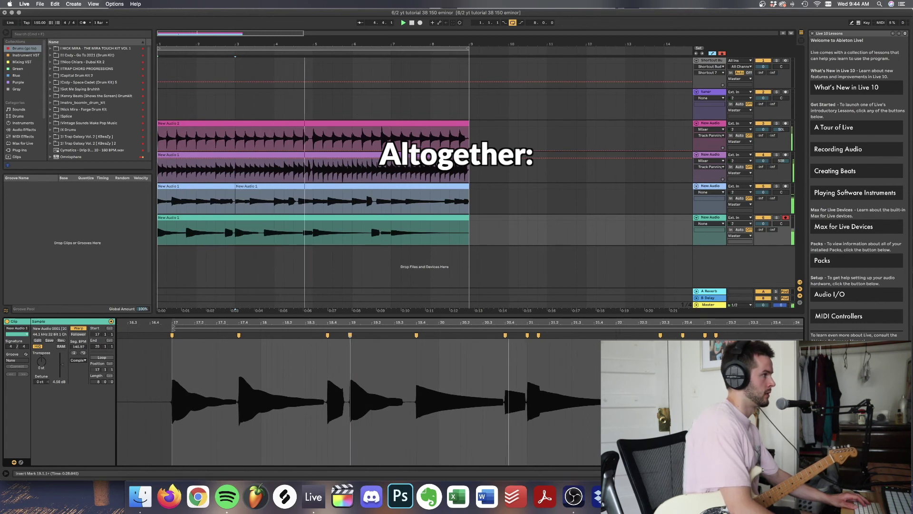
left_click(513, 22)
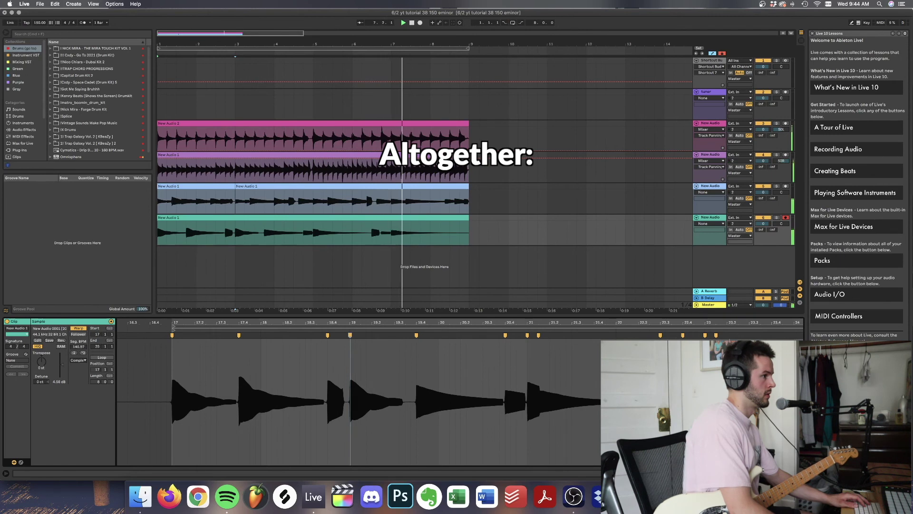
left_click(421, 238)
- Select all clips and play the four guitar parts from bar 1
key("minus")
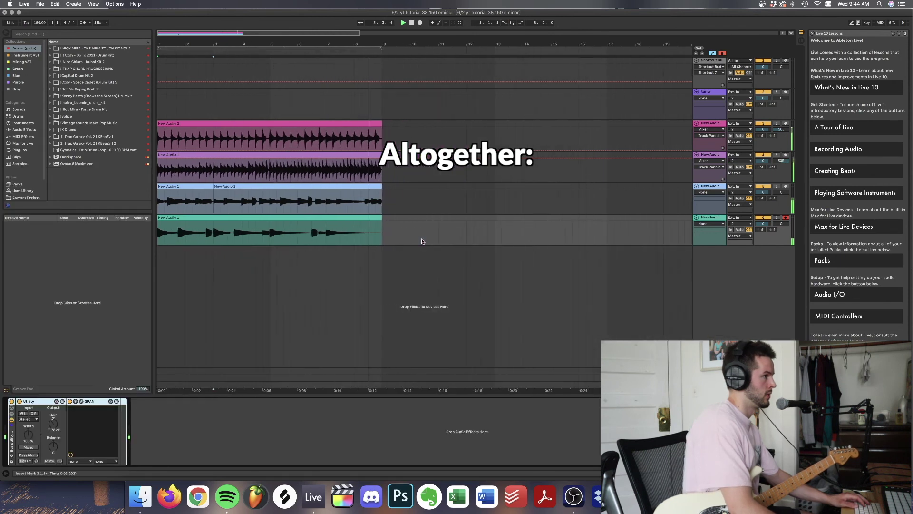
key("super+a")
key("space")
key("space")
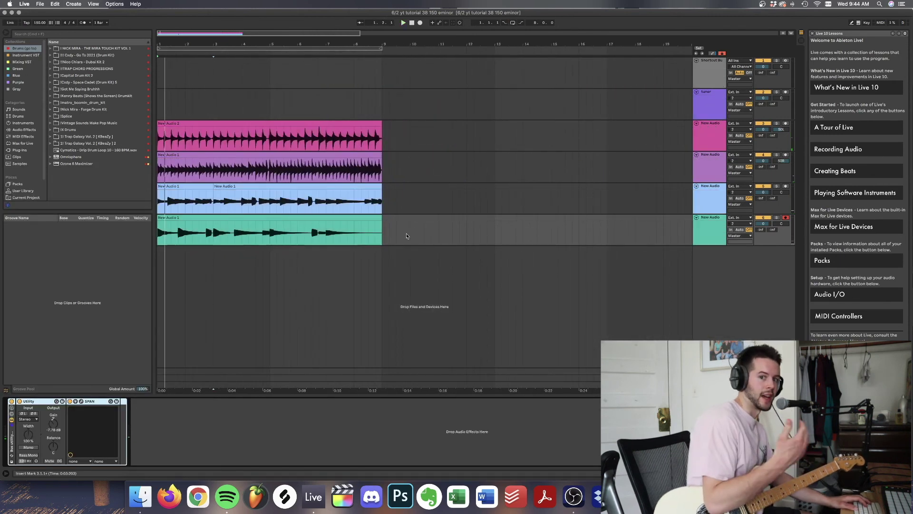